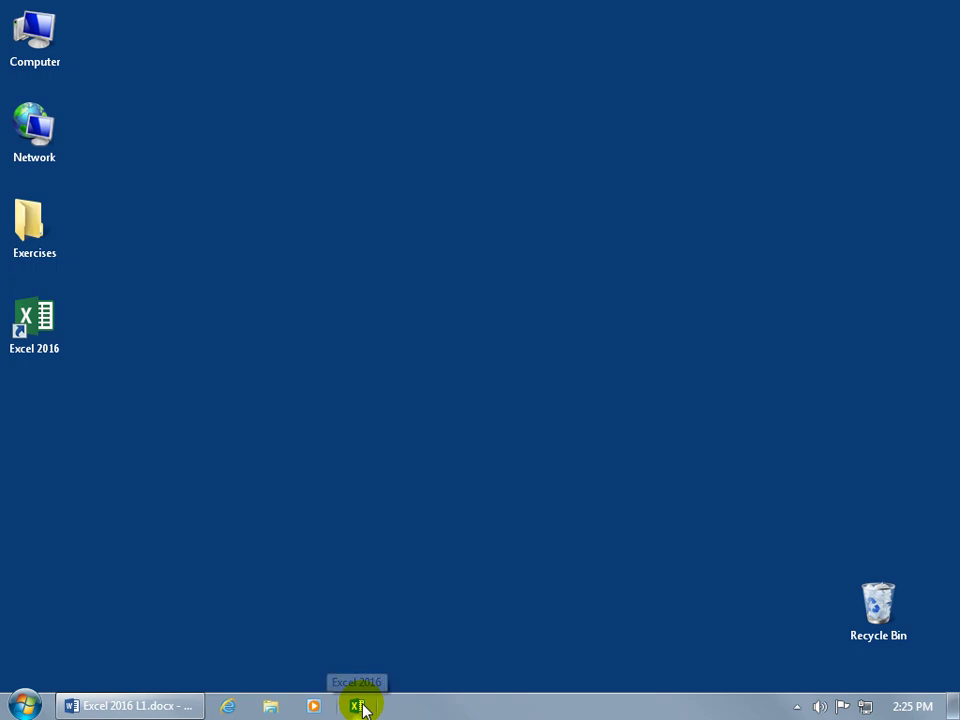
Step: Find Excel 2016 among the installed programs and examine its options for sending a shortcut to the desktop
click(24, 705)
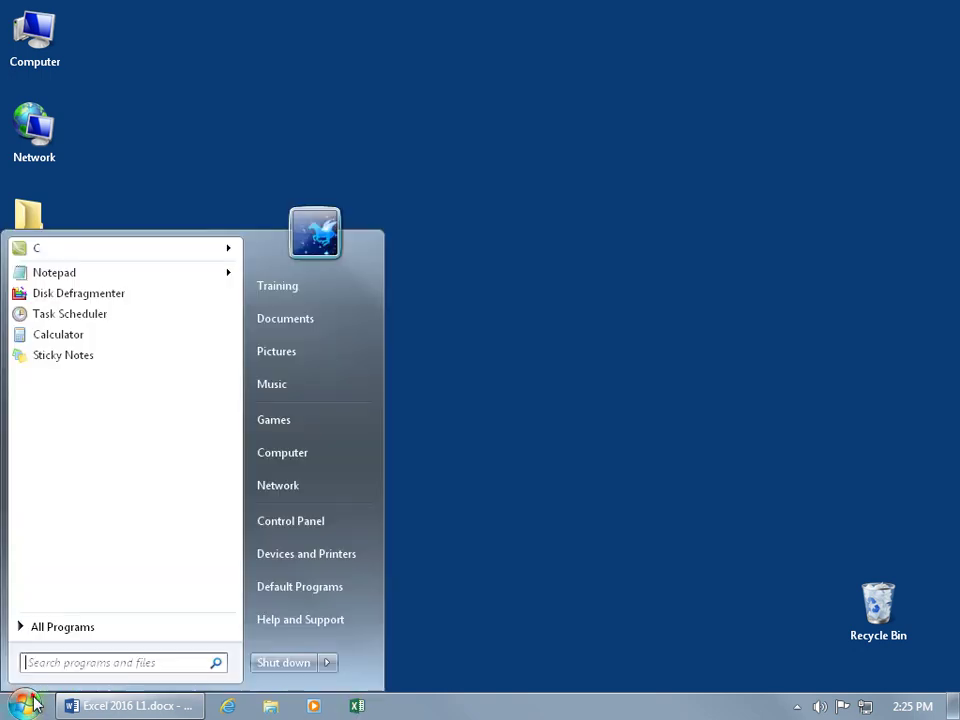
click(62, 630)
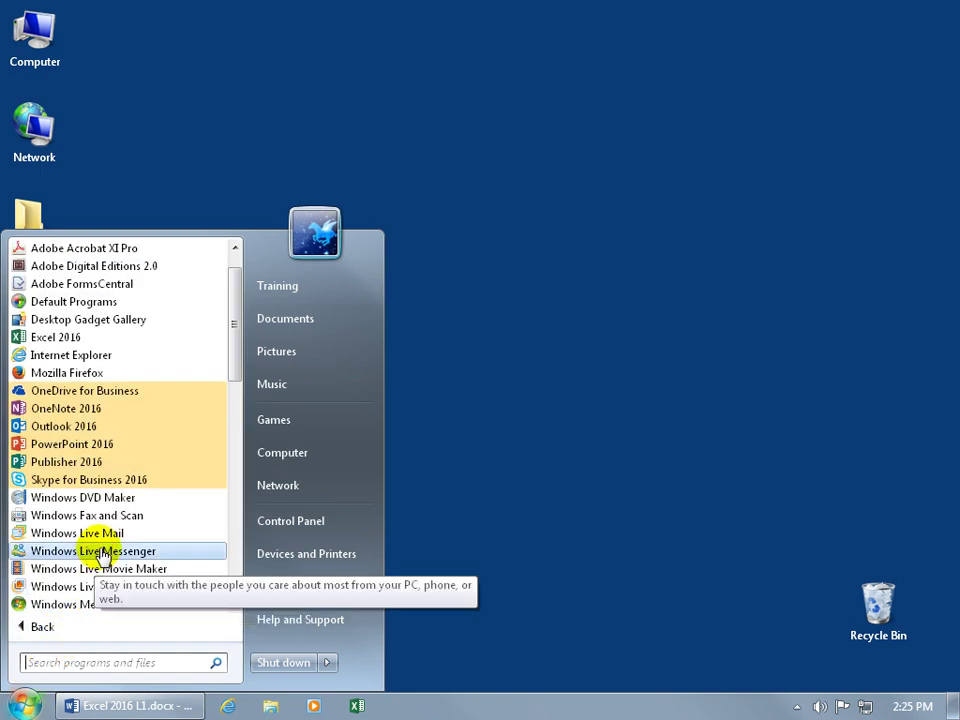
right_click(57, 343)
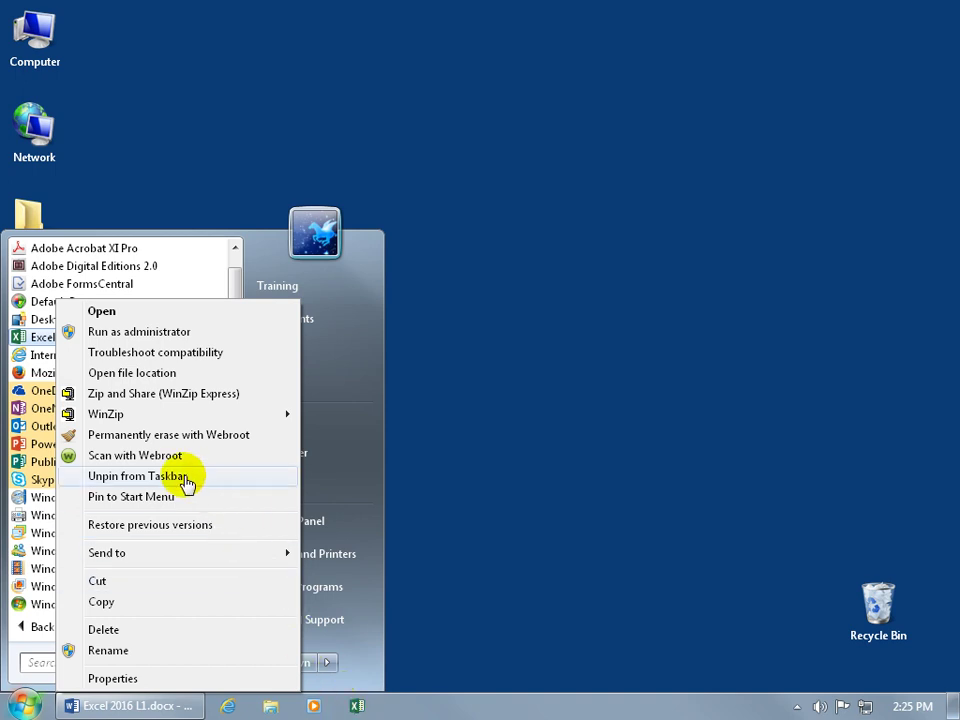
mouse_move(138, 556)
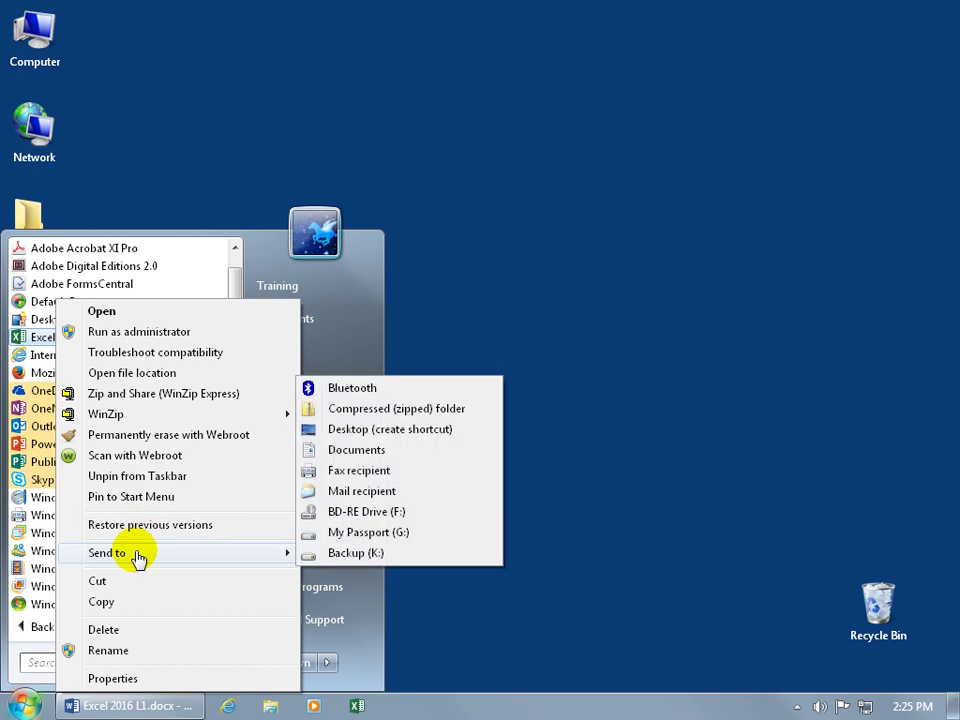
click(400, 429)
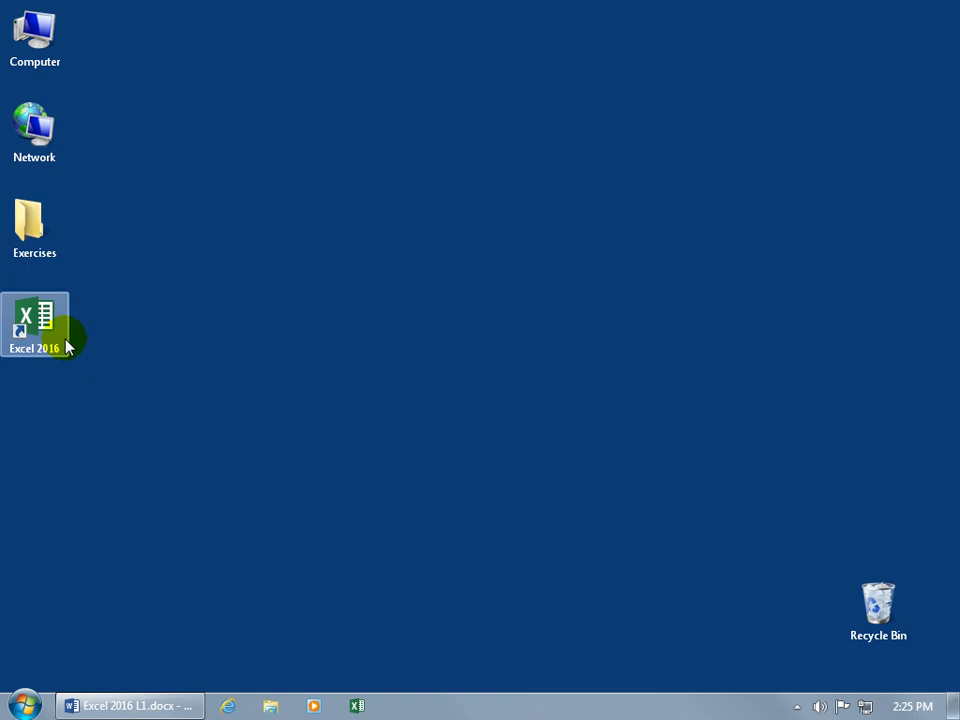
Step: Launch Excel 2016 and create a blank workbook
click(358, 706)
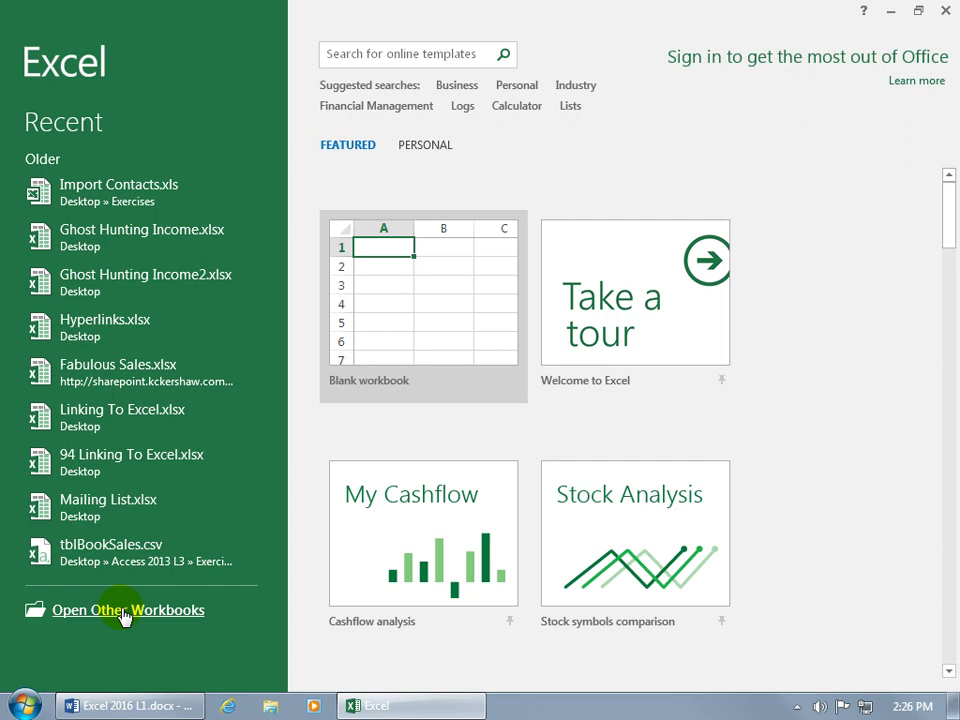
click(391, 323)
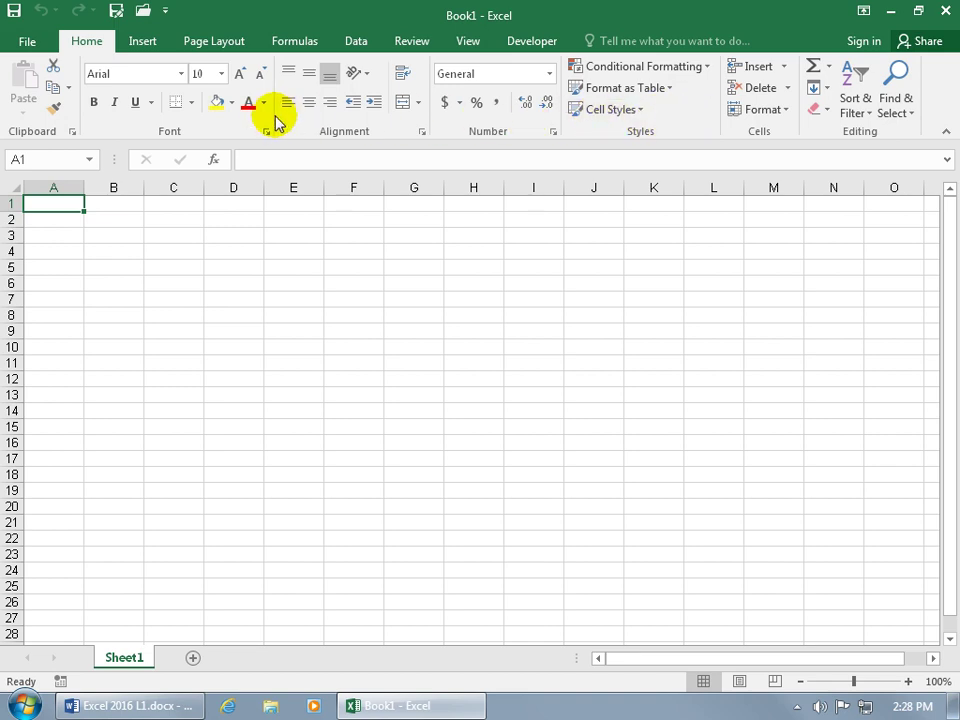
click(148, 46)
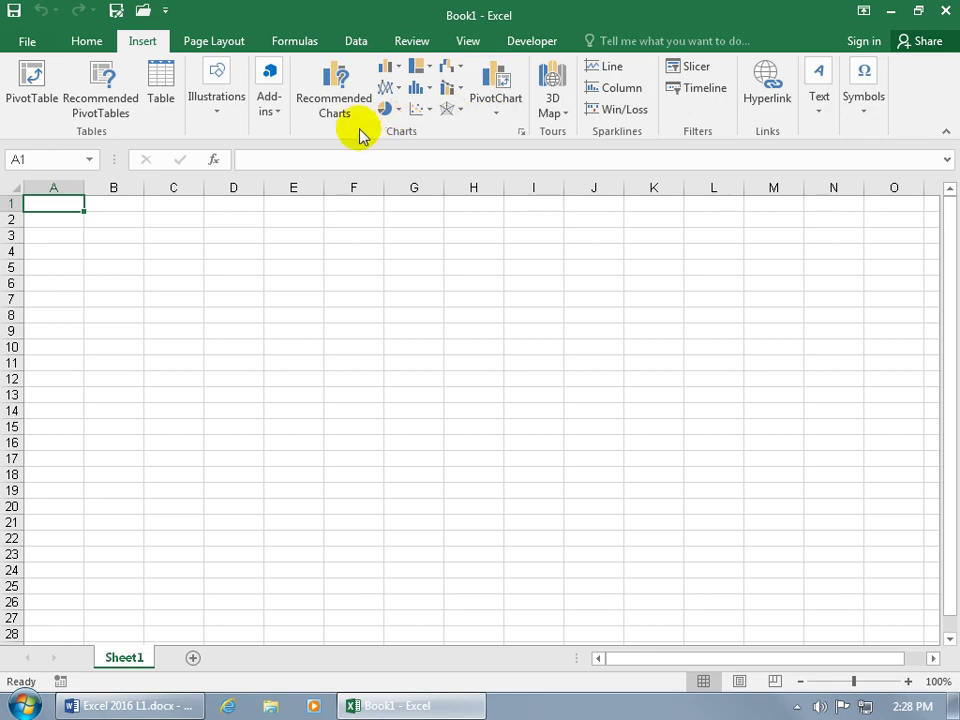
click(92, 44)
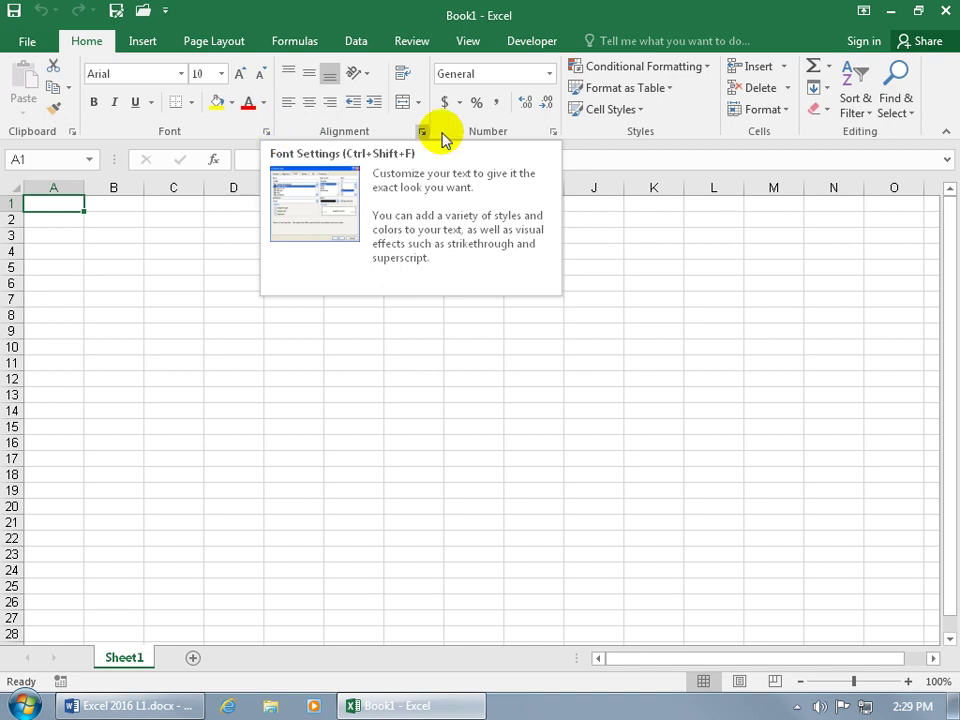
Step: Try the strikethrough and superscript effects in the cell font settings and discard them
click(267, 133)
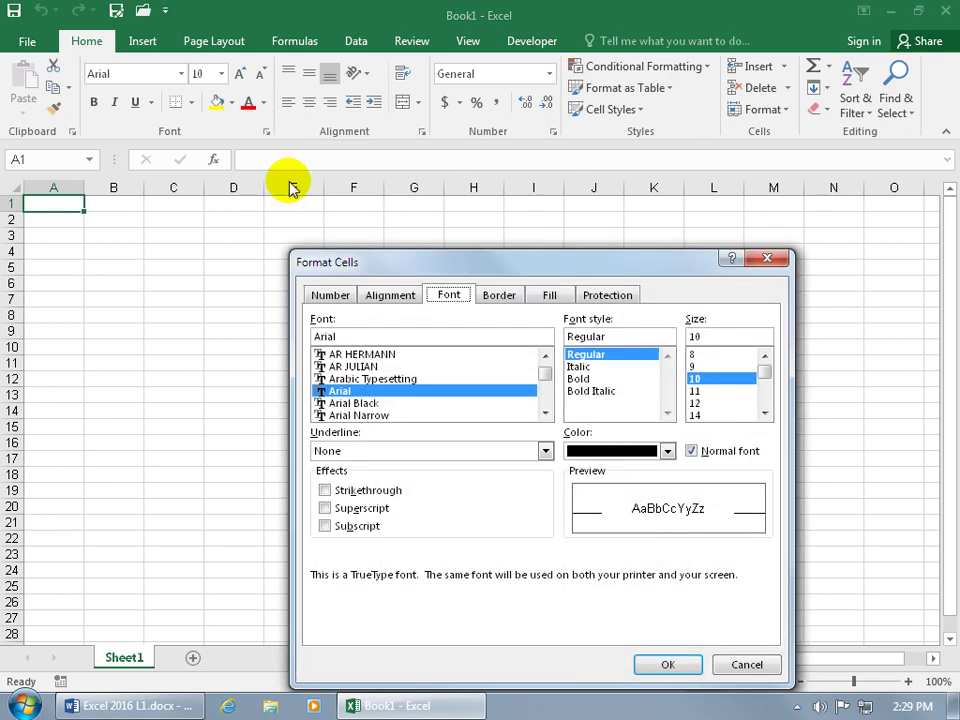
drag(346, 244, 278, 172)
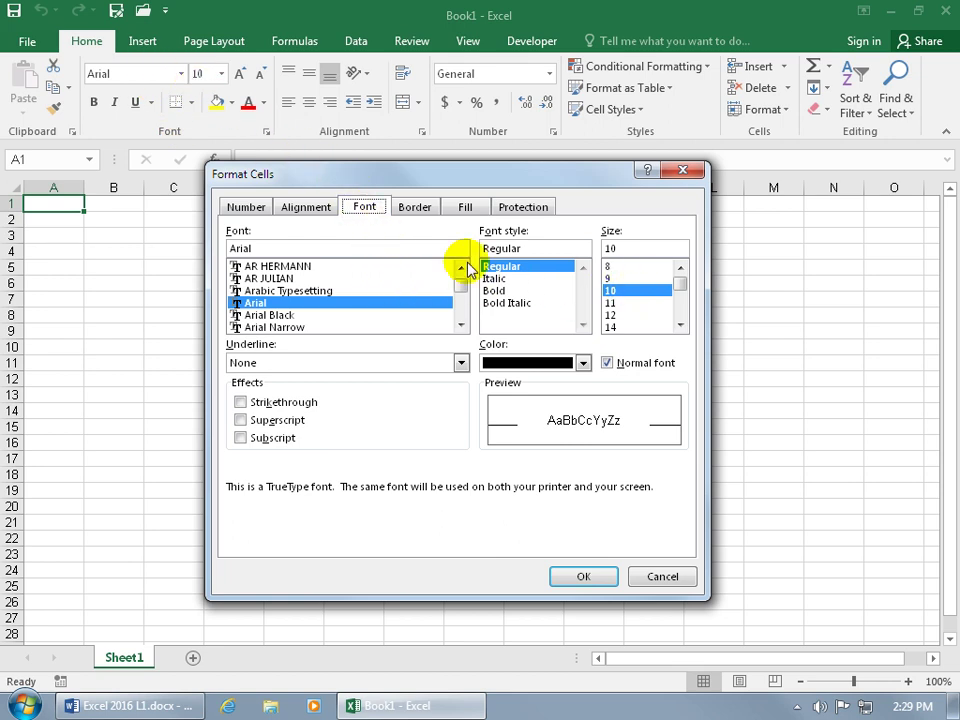
click(241, 402)
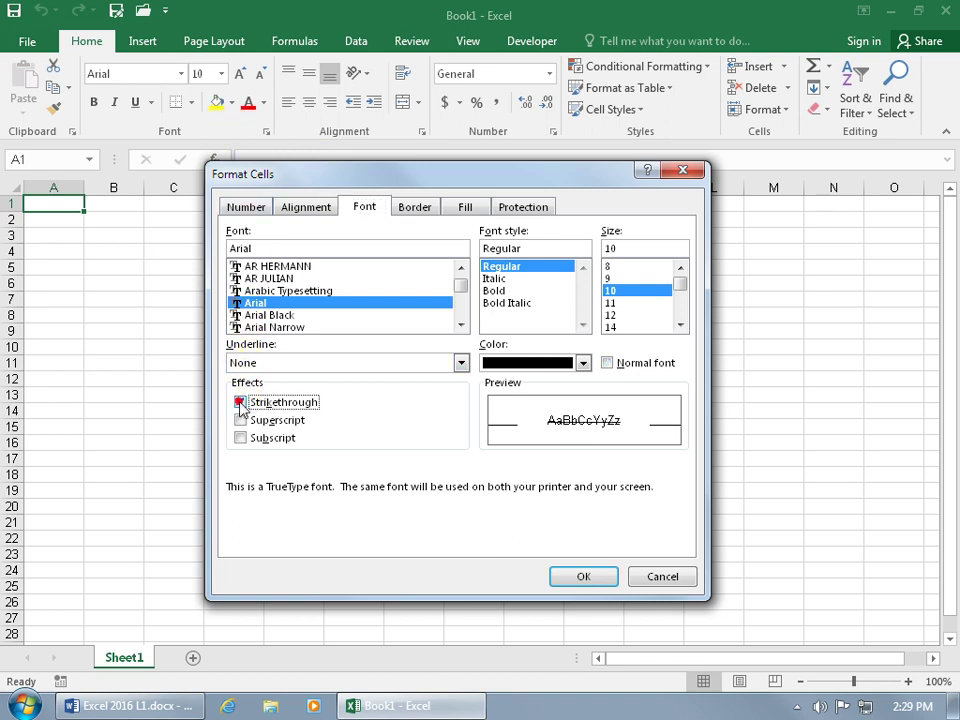
click(240, 420)
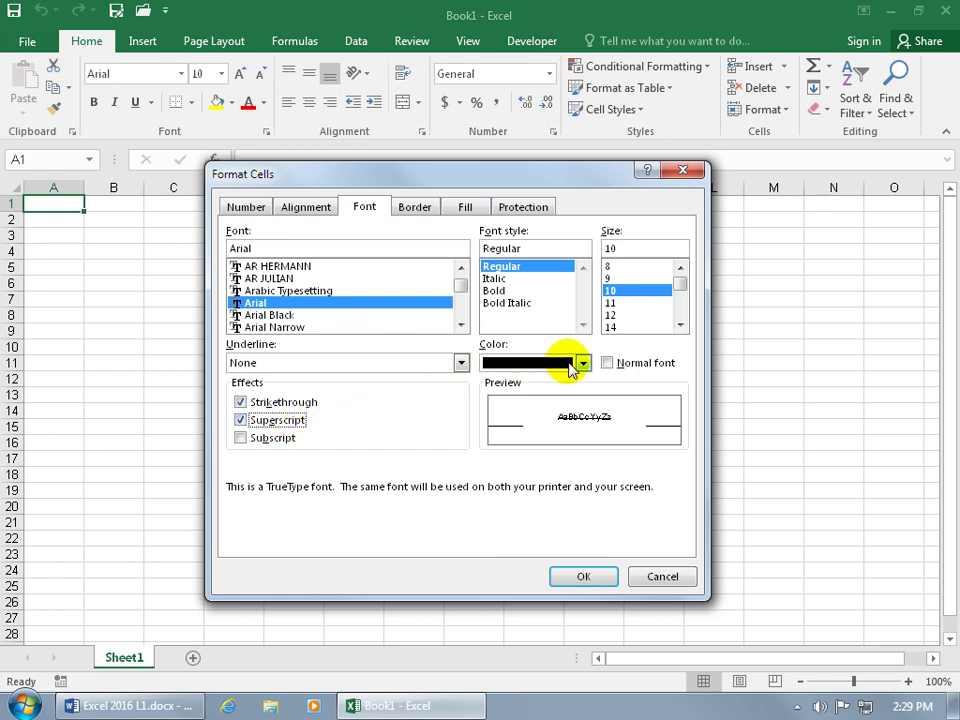
click(679, 578)
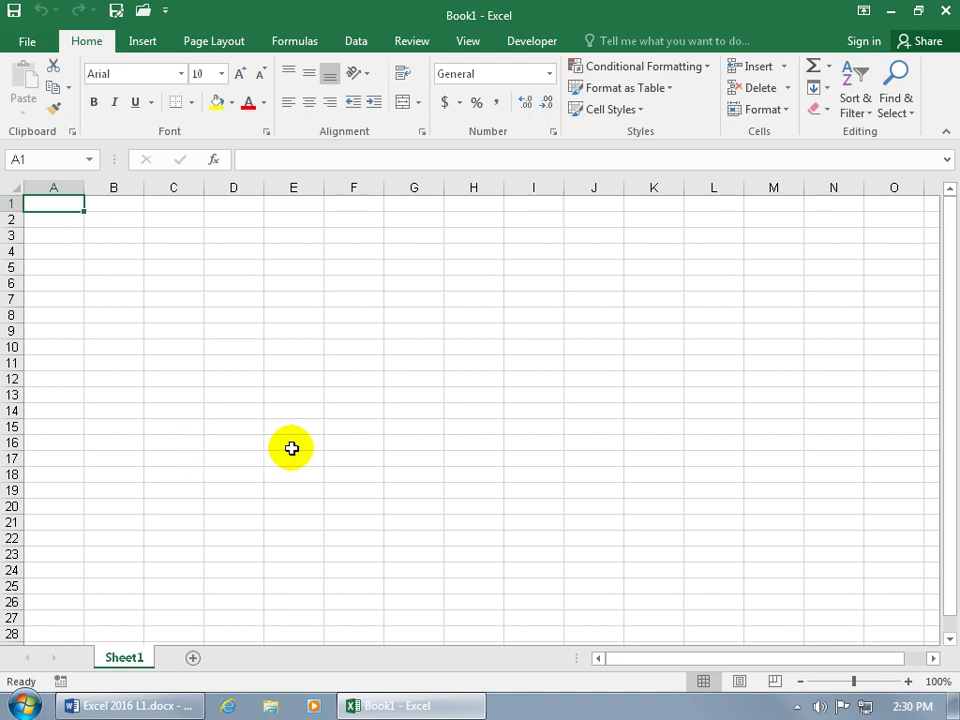
Step: Select cells F13 and N20 in turn, and jump to cell A2 by entering its reference
click(350, 393)
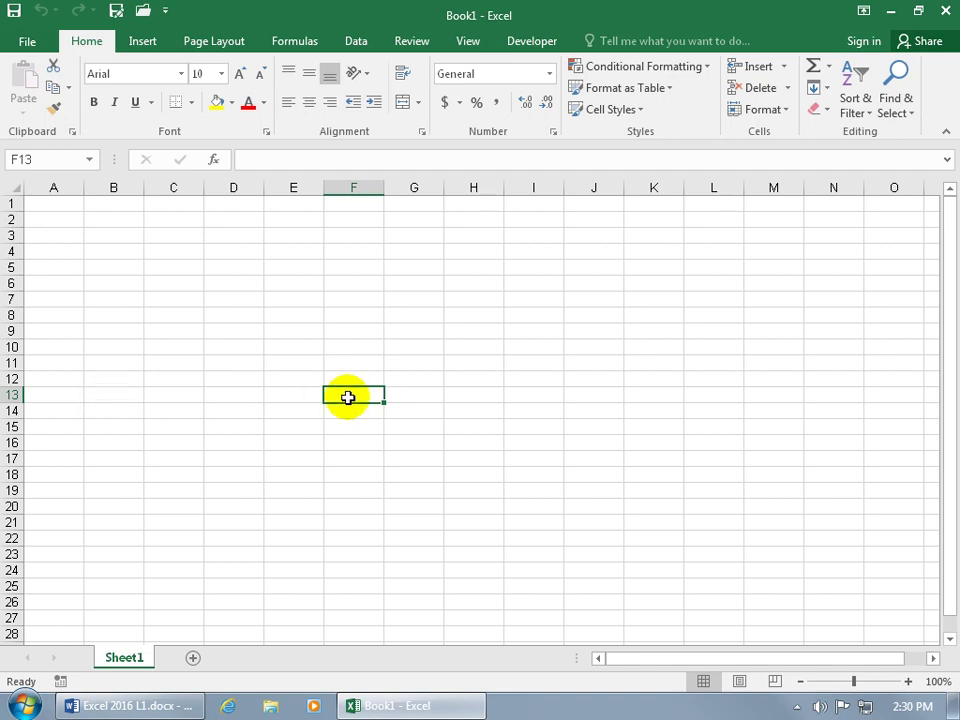
click(831, 506)
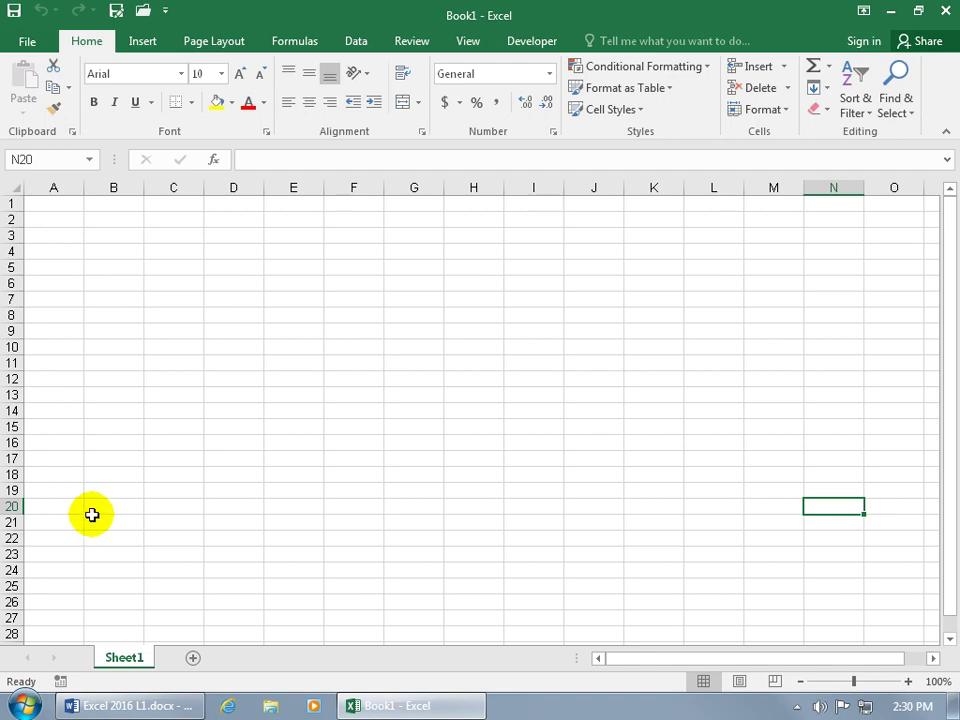
click(33, 160)
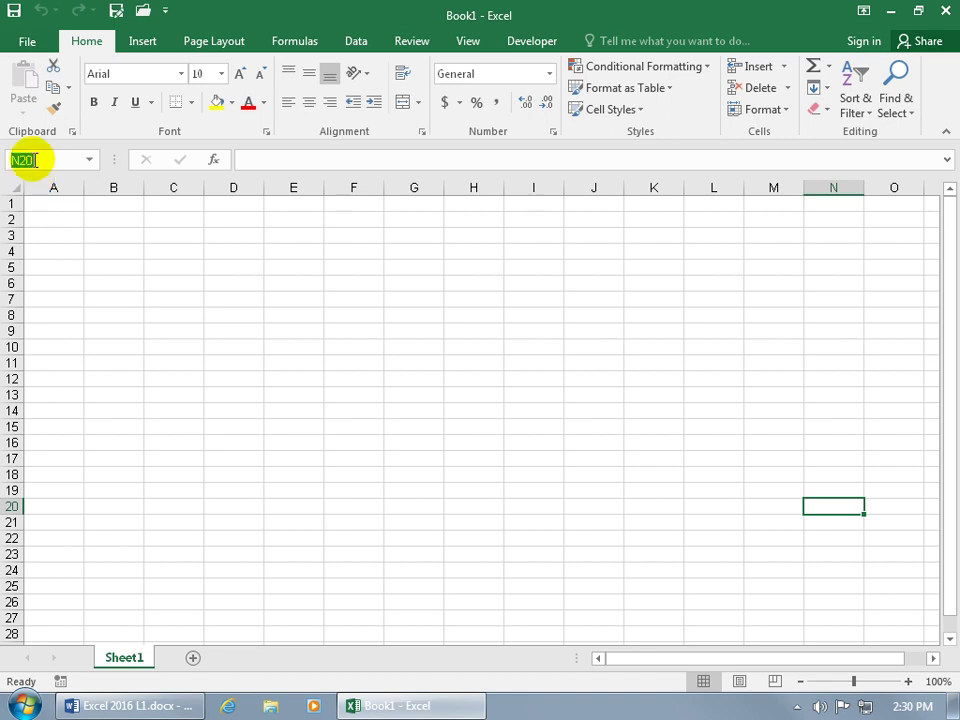
text(A2)
key(Return)
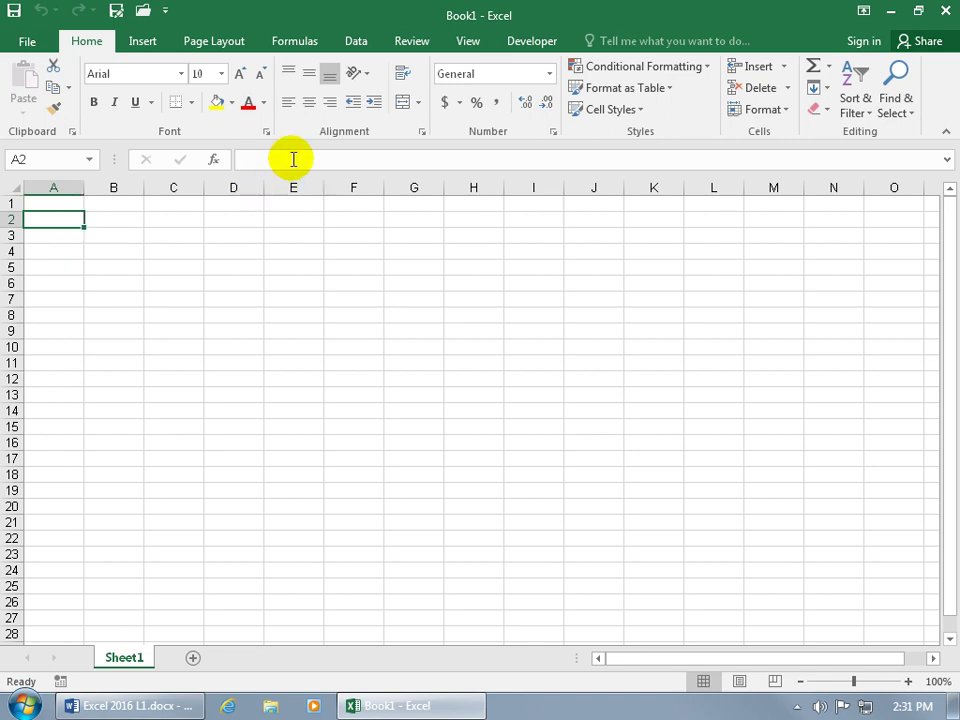
Step: Expand the formula bar to several lines and collapse it again
click(946, 159)
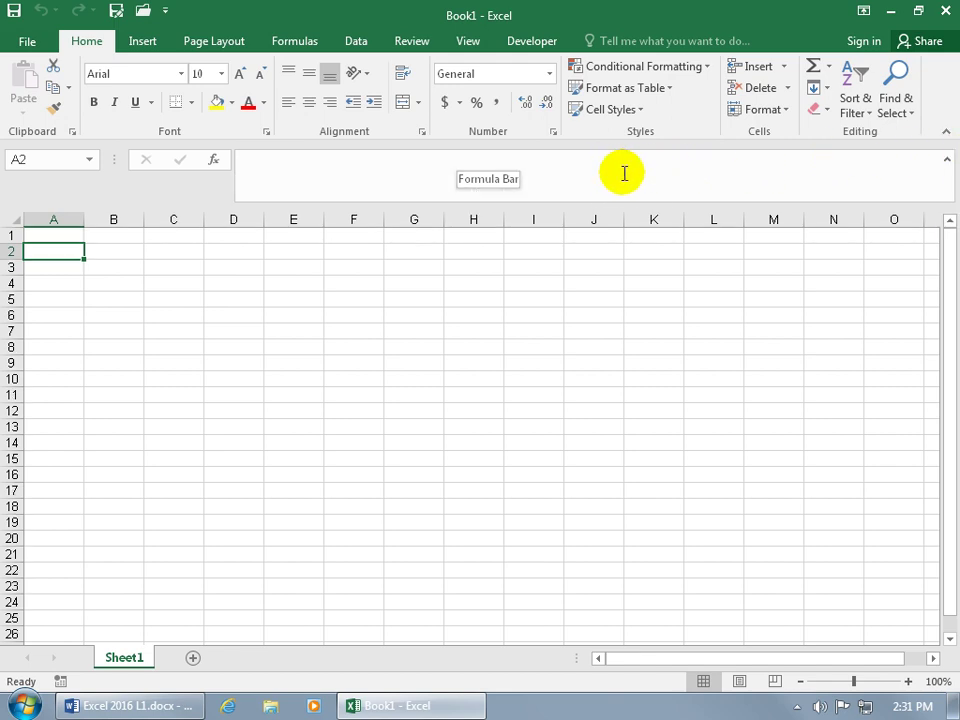
click(946, 159)
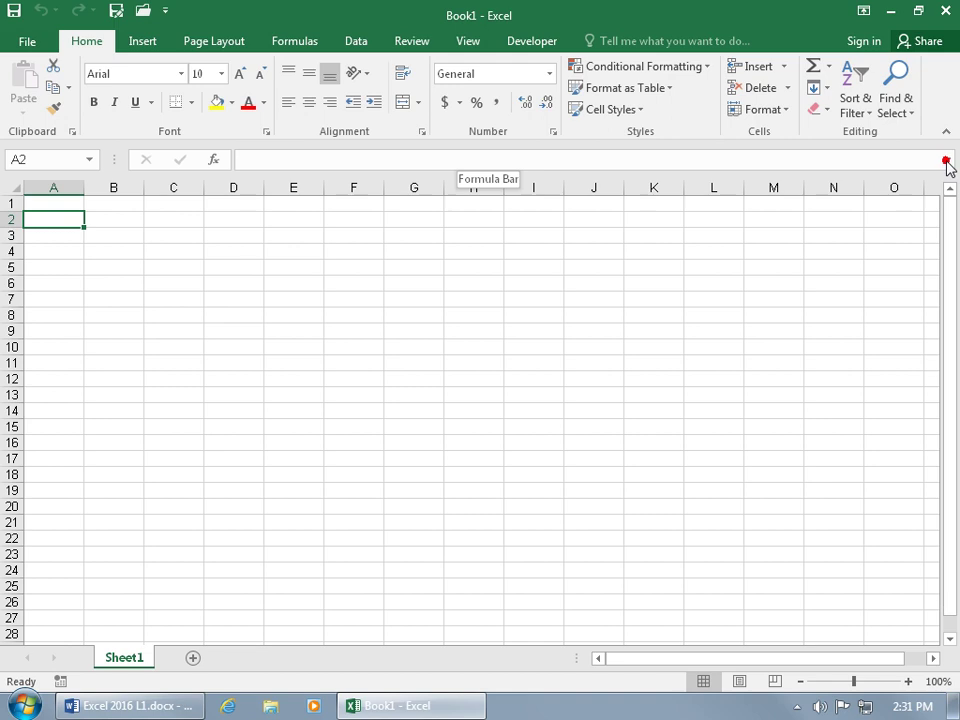
Step: Select cell C4, C6 through F6 one by one, and several cells further down columns C and D, ending at D15
click(174, 252)
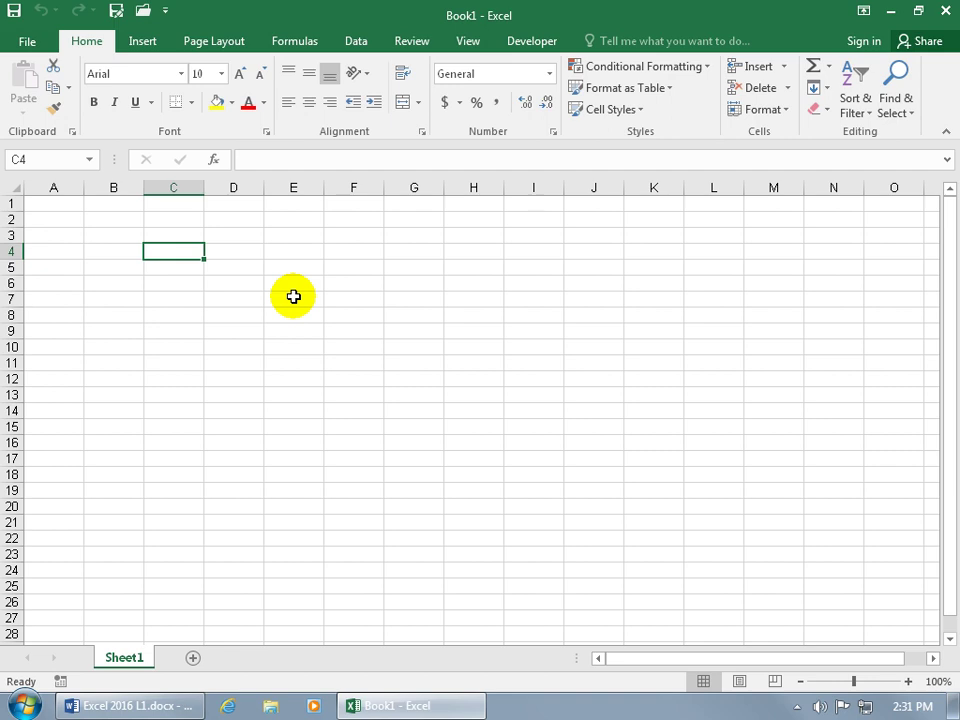
click(188, 283)
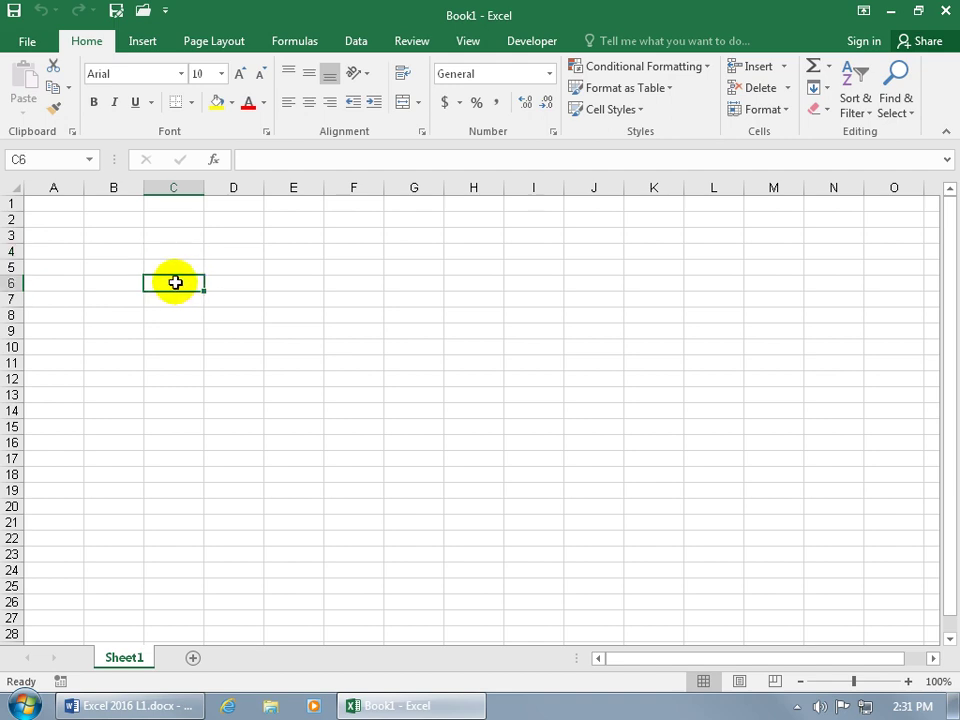
click(220, 283)
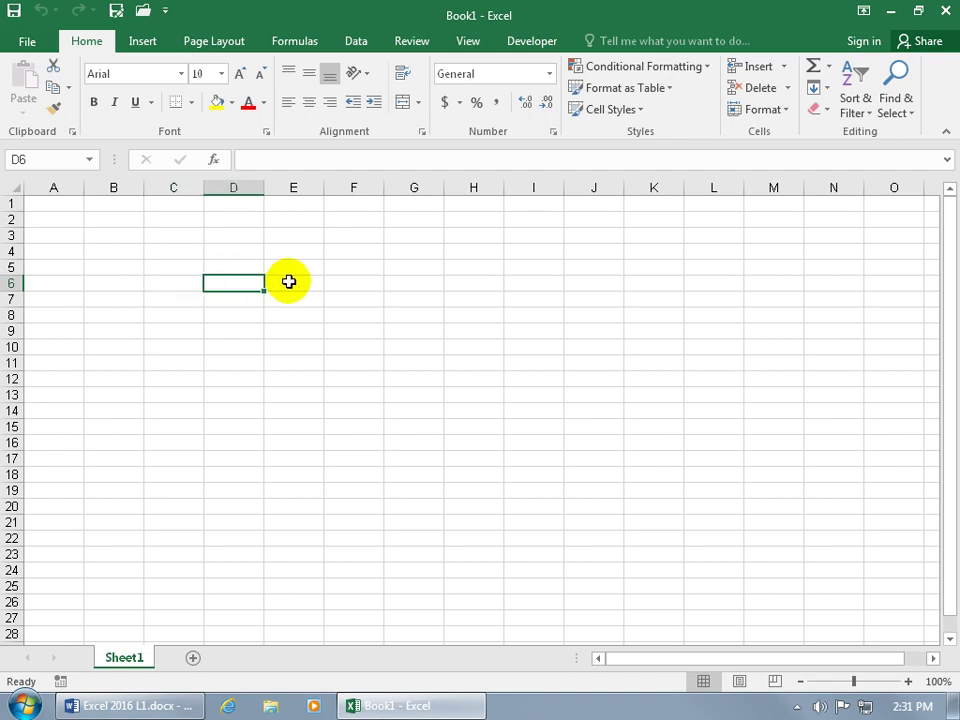
click(289, 283)
click(350, 283)
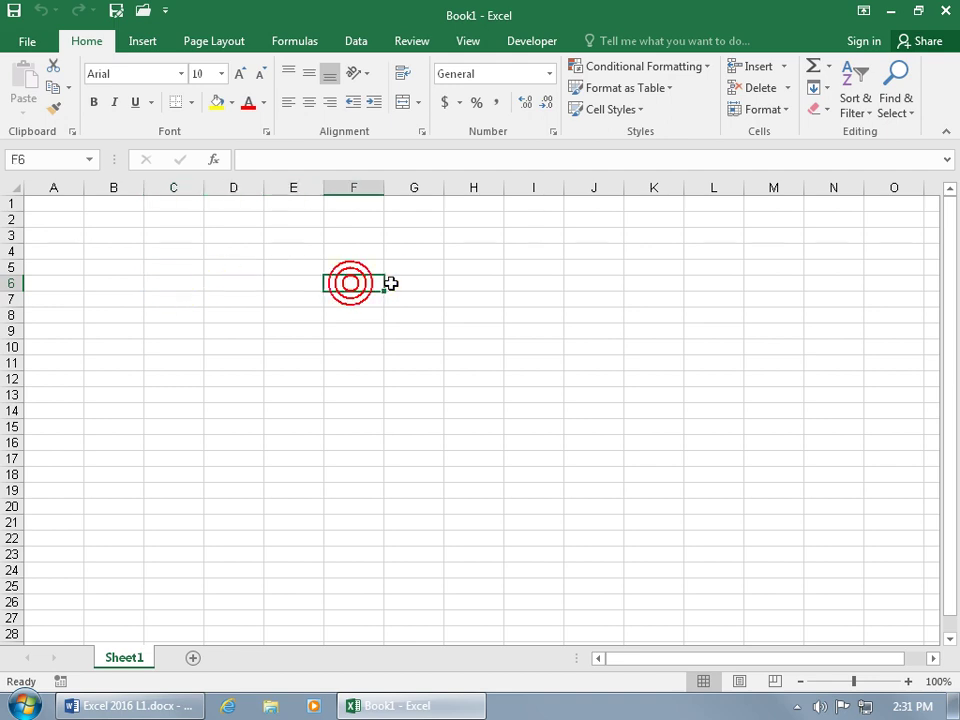
click(167, 298)
click(167, 318)
click(168, 331)
click(179, 409)
click(238, 362)
click(244, 433)
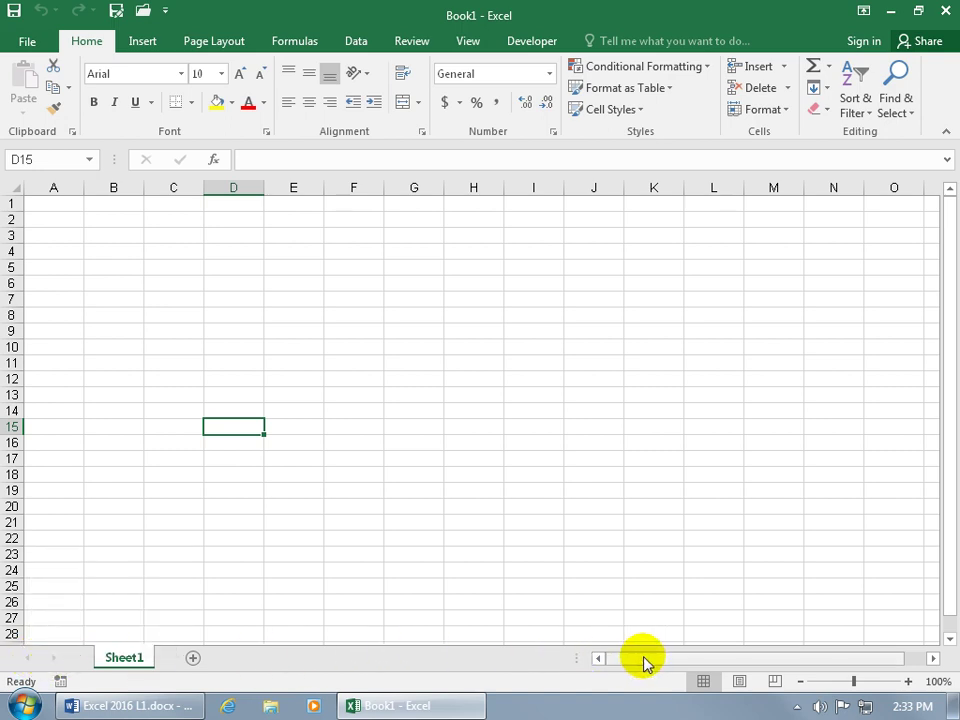
Step: View the sheet's columns from F through T
drag(694, 660, 714, 660)
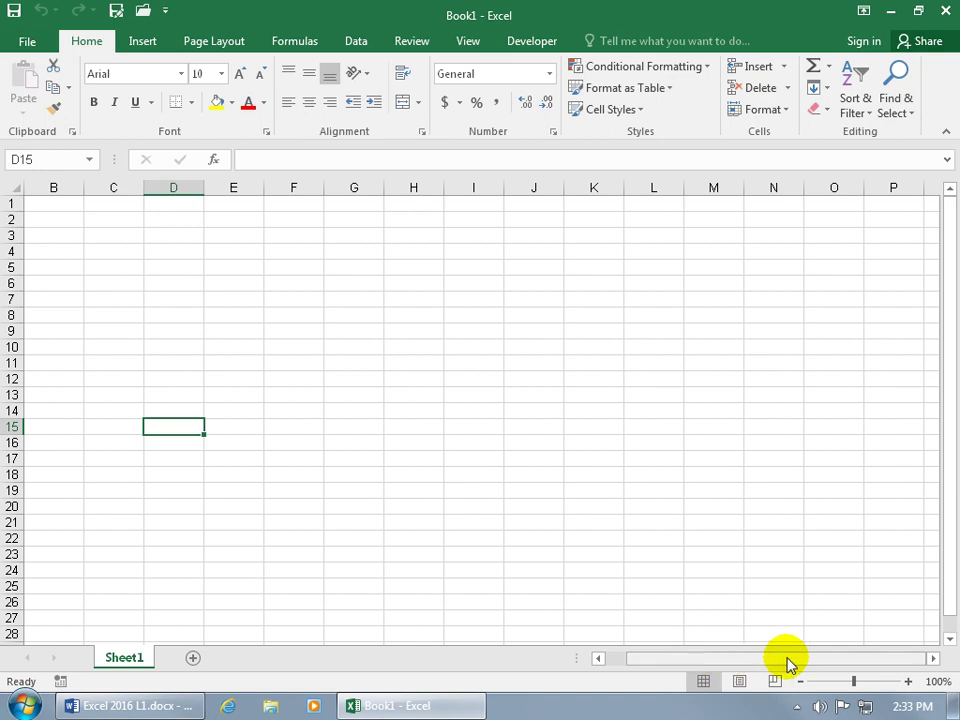
click(933, 658)
click(933, 658)
click(933, 658)
click(933, 658)
drag(949, 597, 954, 575)
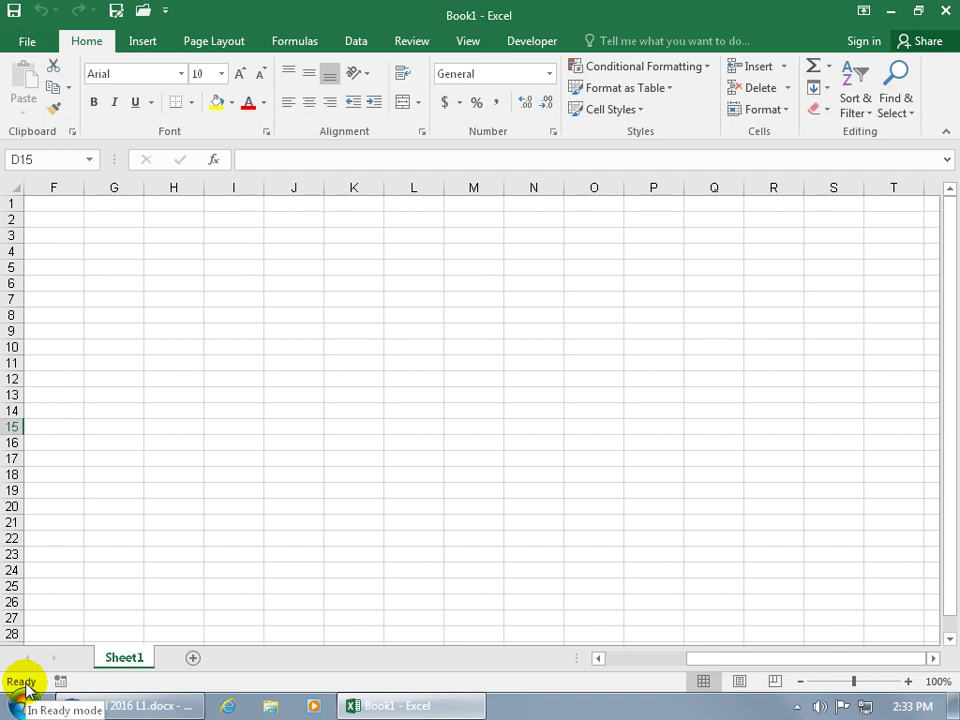
Step: Turn the Sum indicator off and on again in the status bar options
right_click(158, 682)
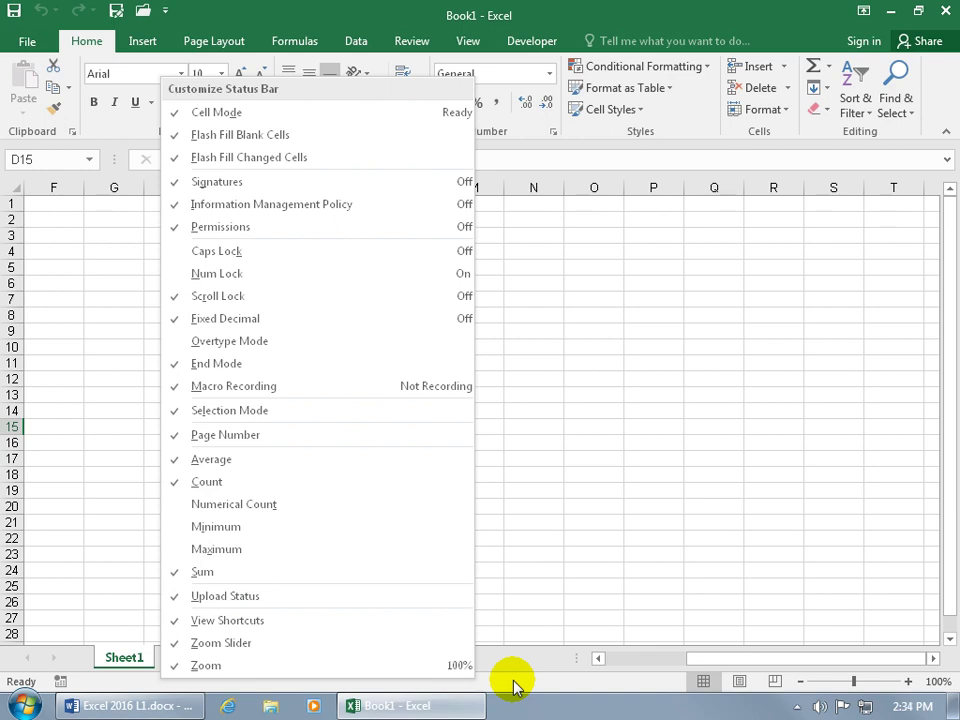
click(204, 573)
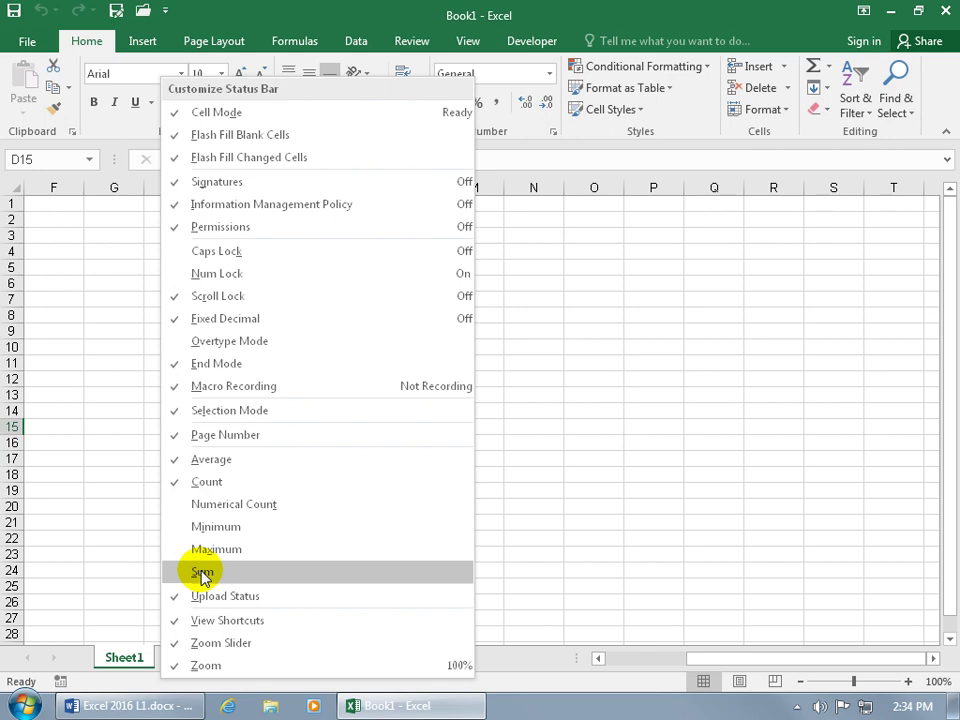
click(203, 574)
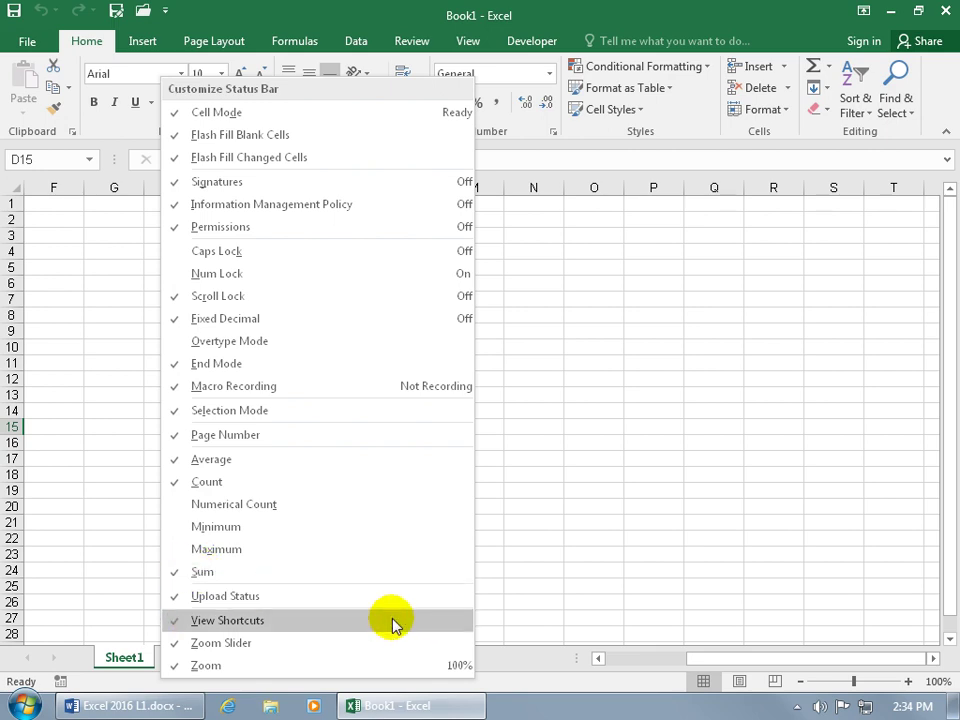
click(505, 683)
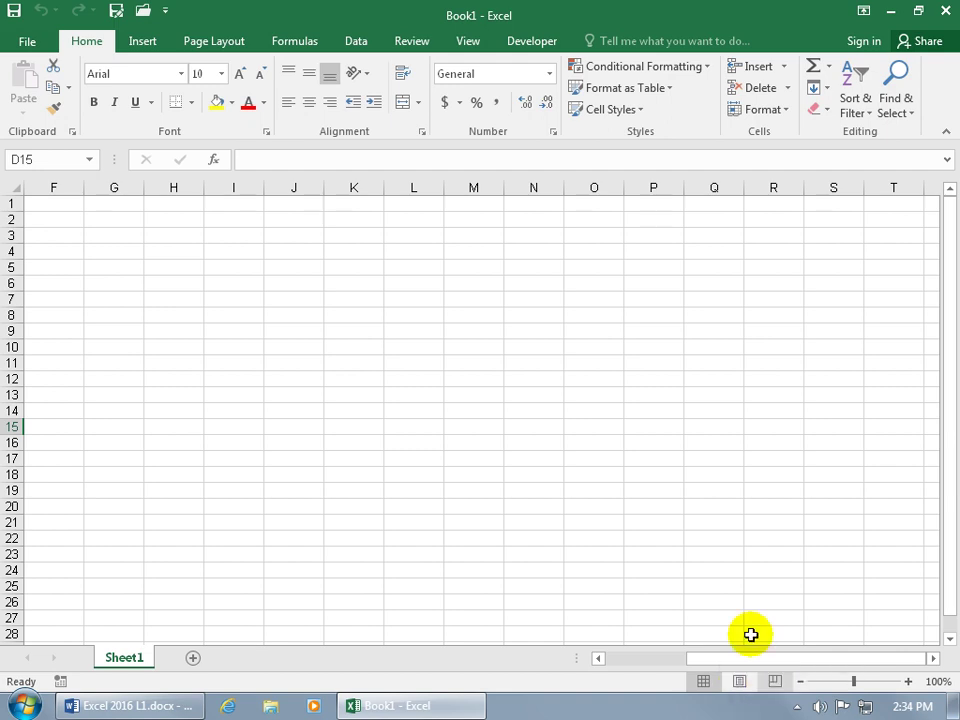
click(468, 44)
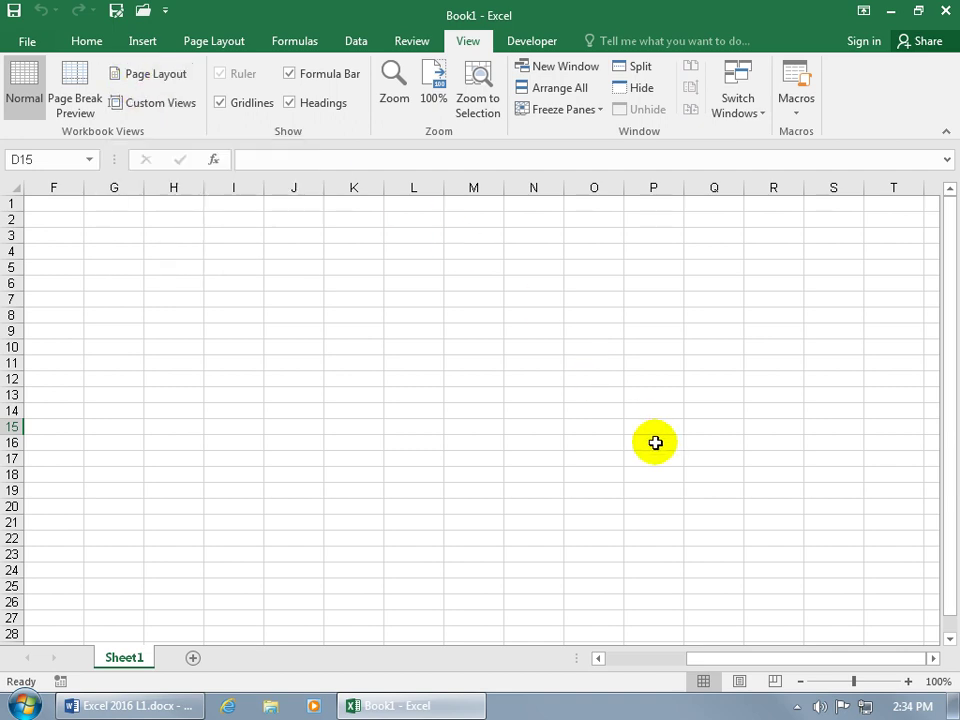
click(80, 41)
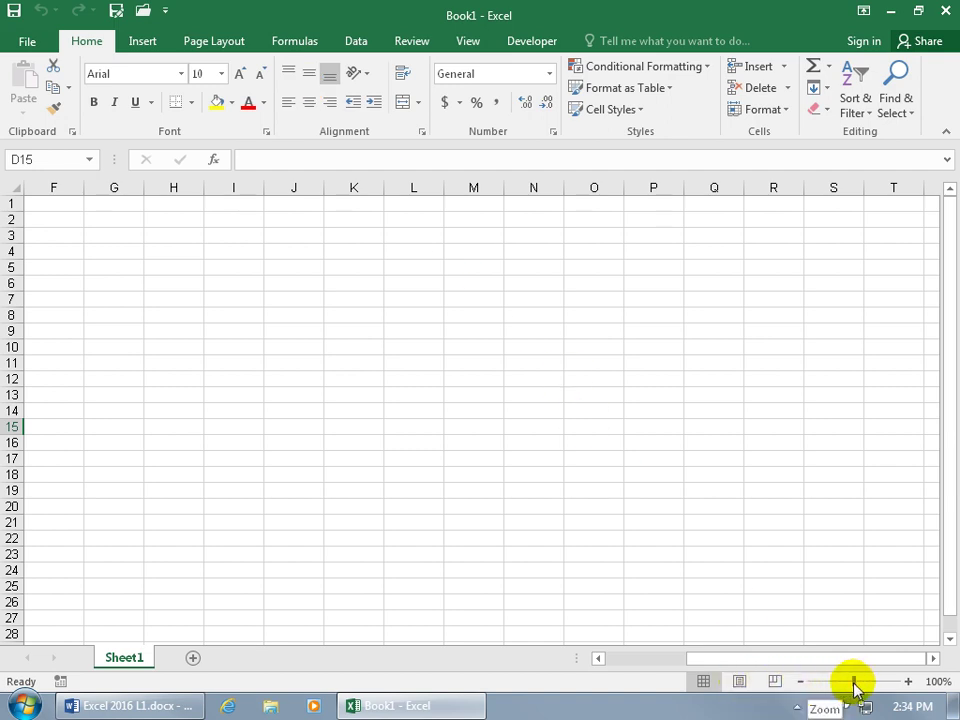
Step: Zoom the worksheet in to 210%
drag(854, 686, 868, 681)
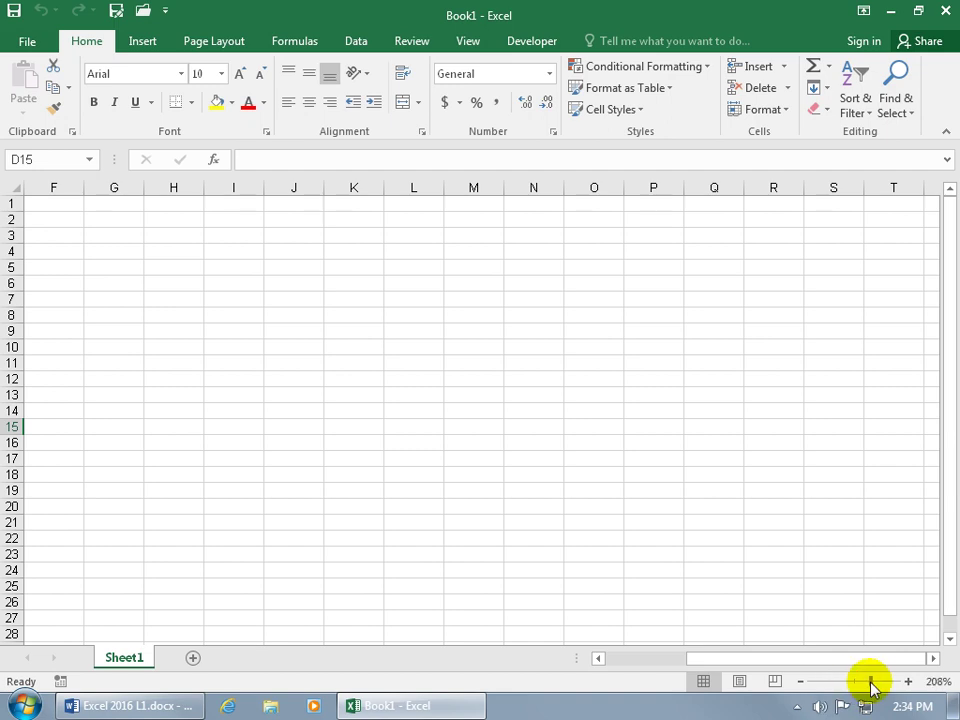
click(906, 682)
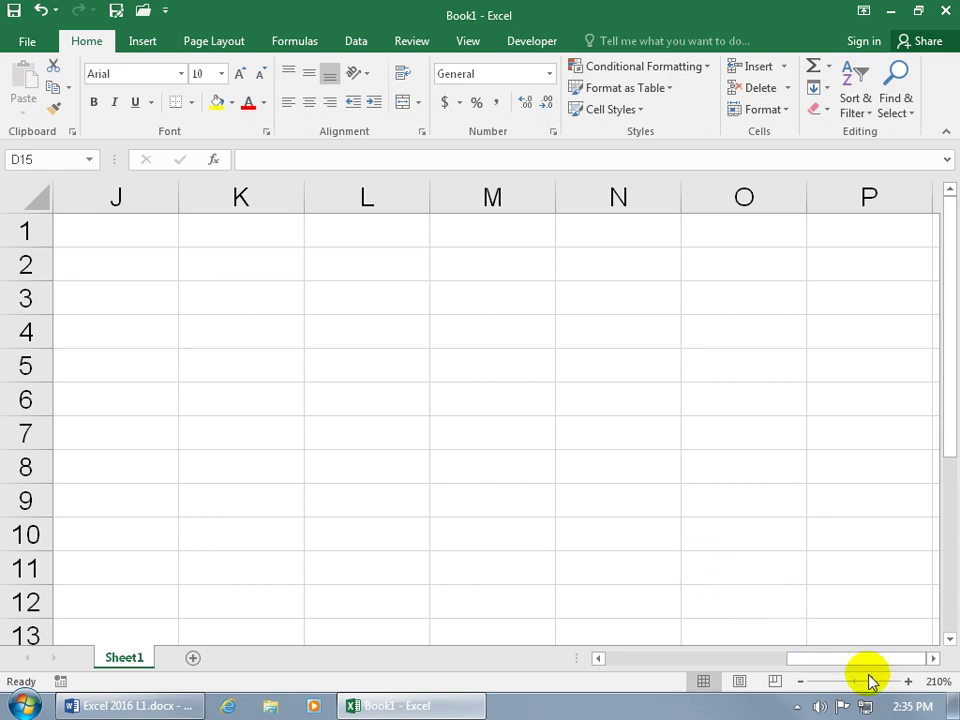
Step: Zoom the worksheet out to 64%, and set a custom magnification of 65%
drag(871, 681, 834, 684)
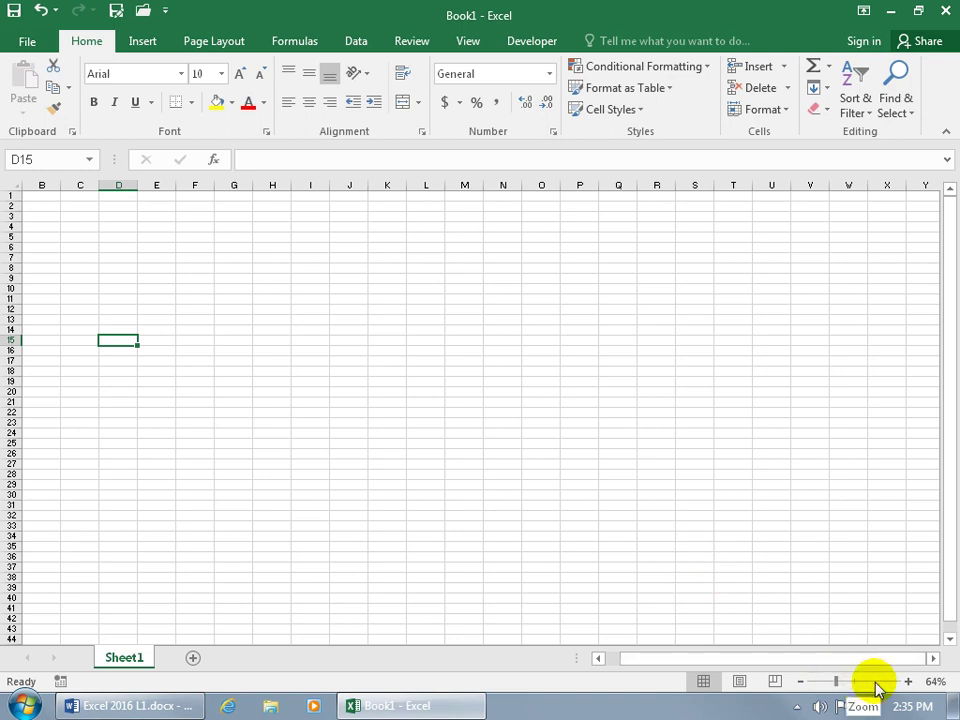
click(930, 684)
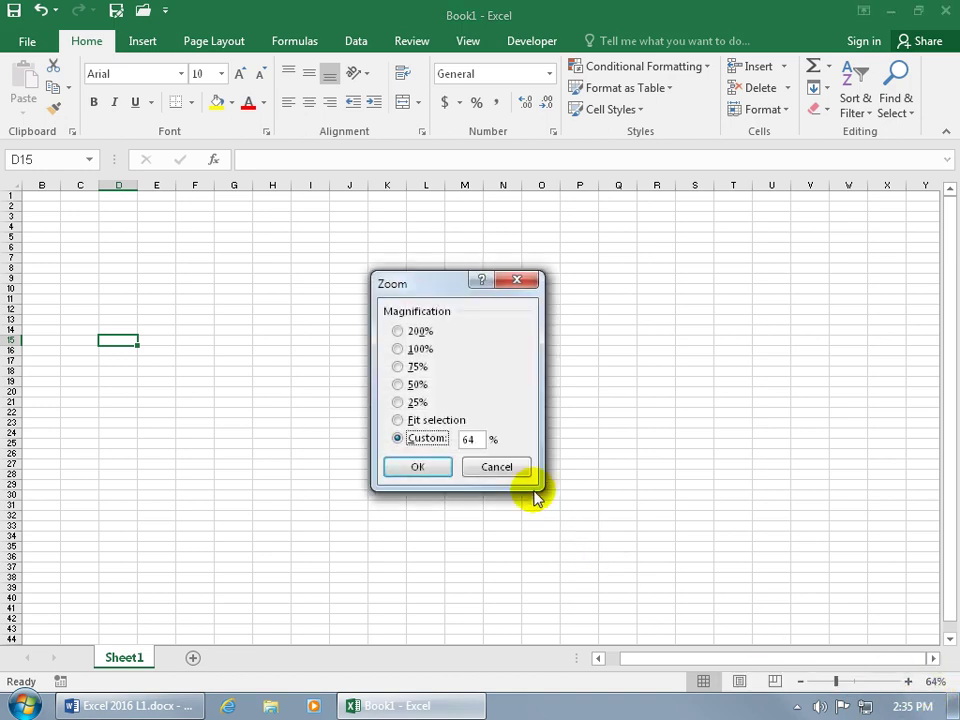
click(472, 439)
double_click(472, 439)
text(65)
click(447, 468)
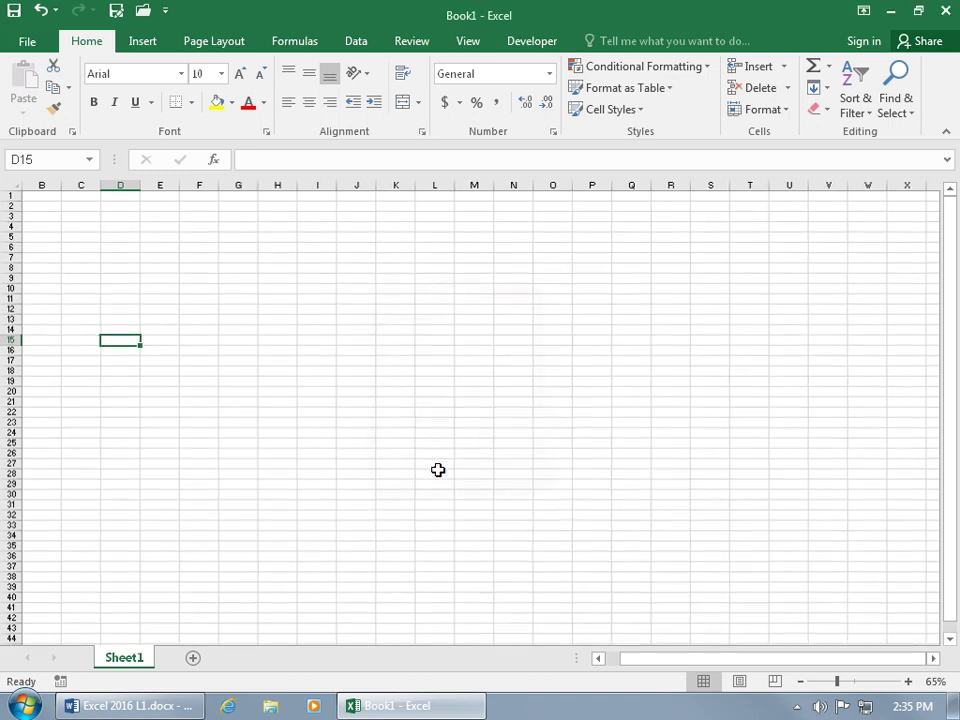
Step: Reset the worksheet magnification to the preset 100% and return to cell A1
click(935, 681)
click(415, 350)
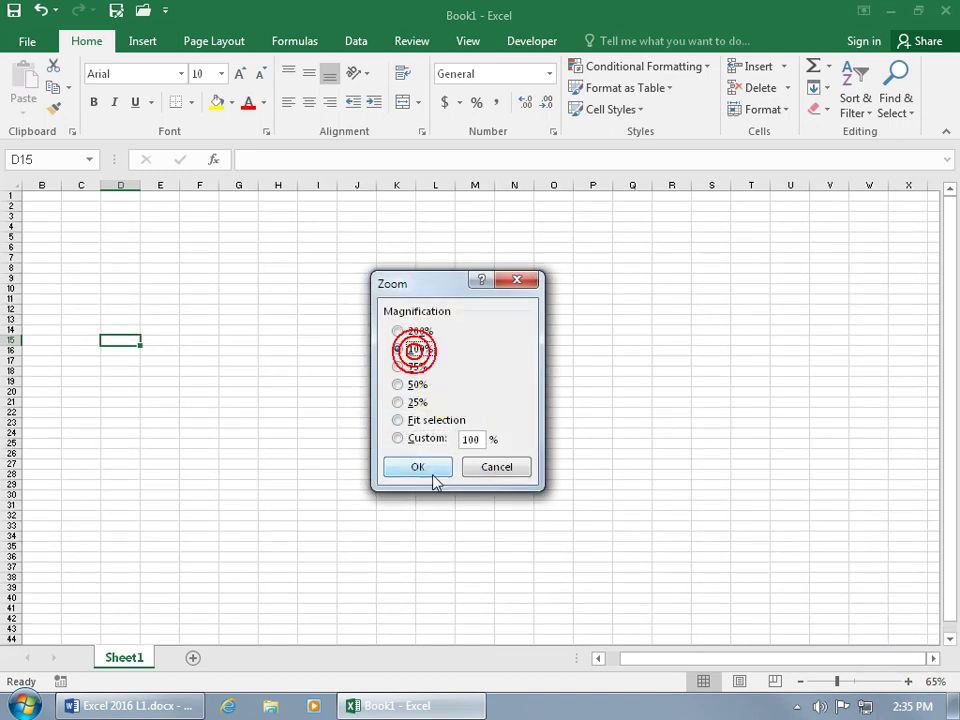
click(430, 470)
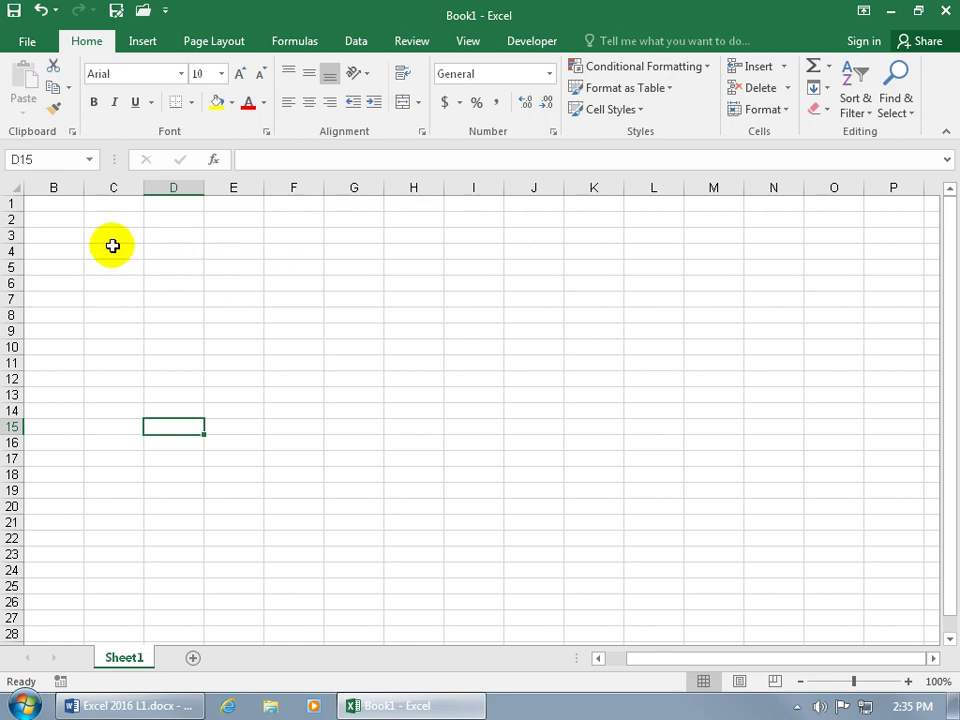
click(598, 658)
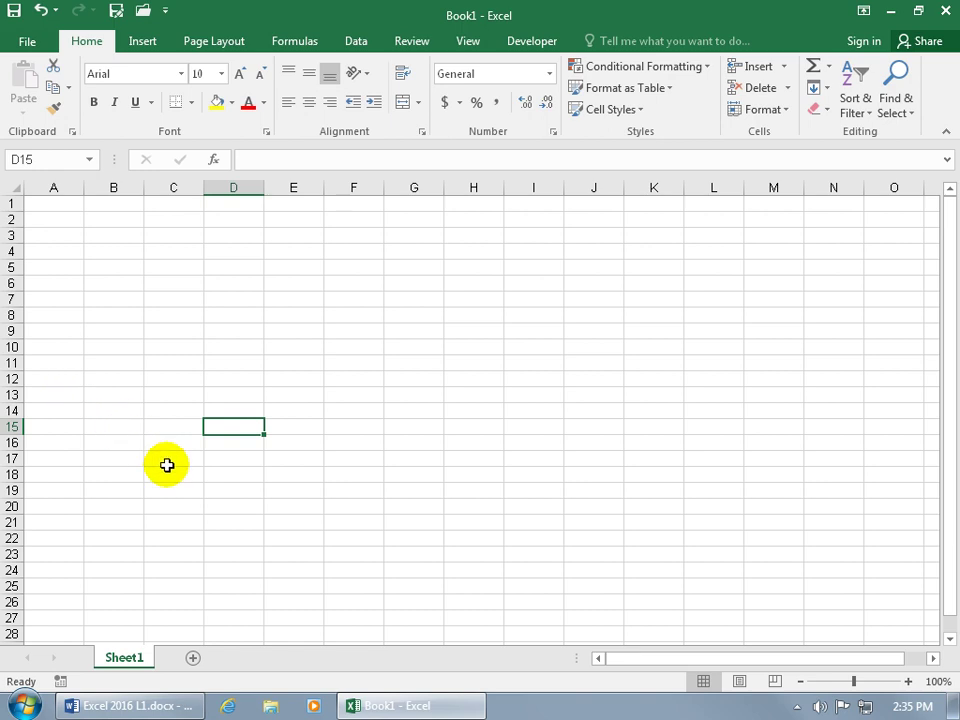
key(ctrl+Home)
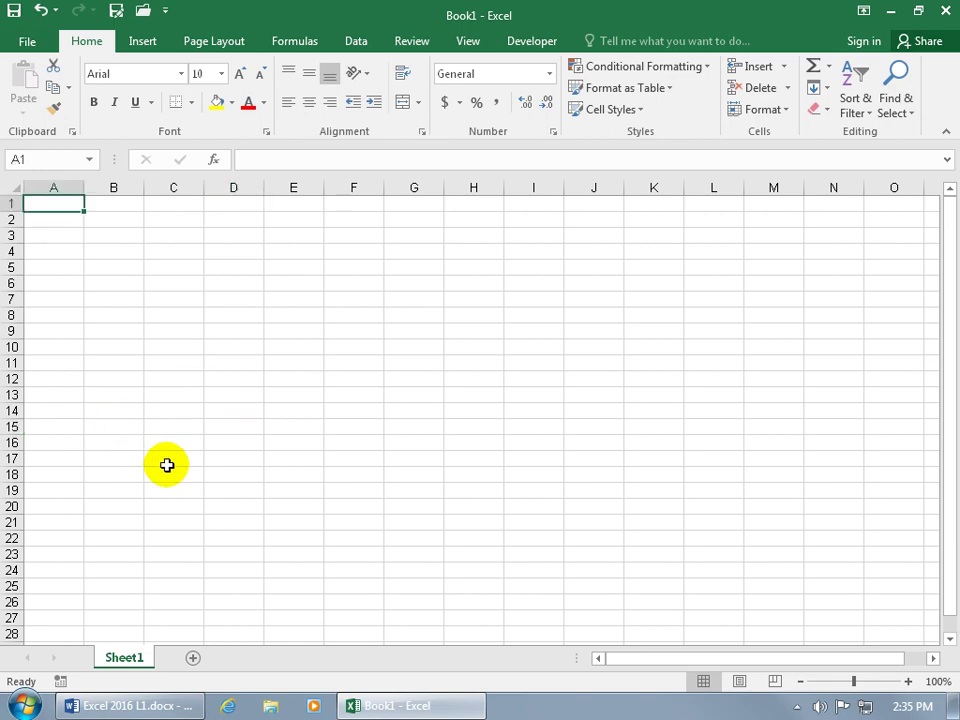